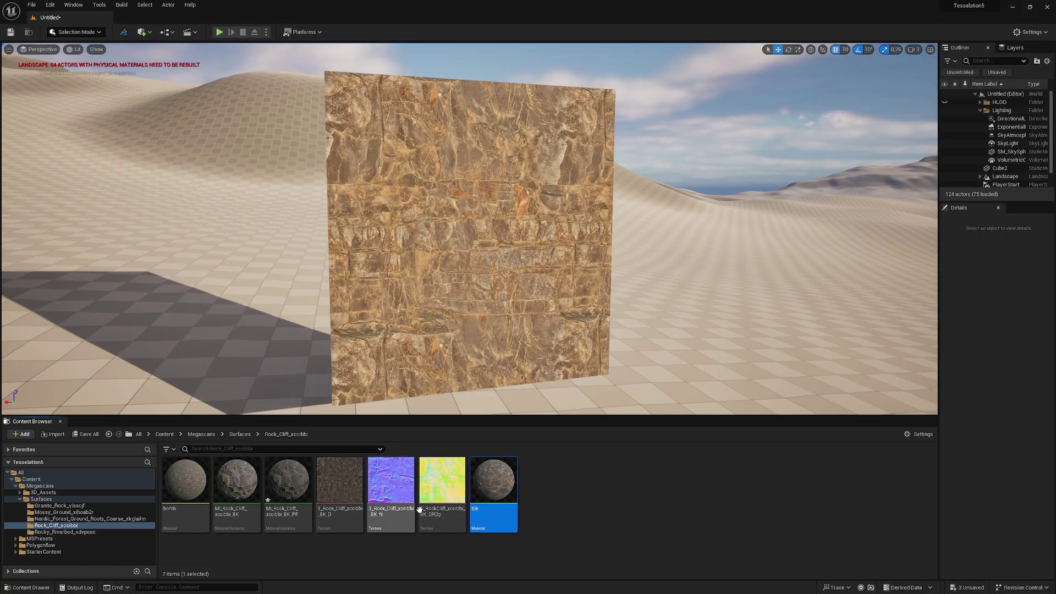
Open the tile material and examine its Texture Sample, roughness constant and TexCoord nodes
left_click(522, 550)
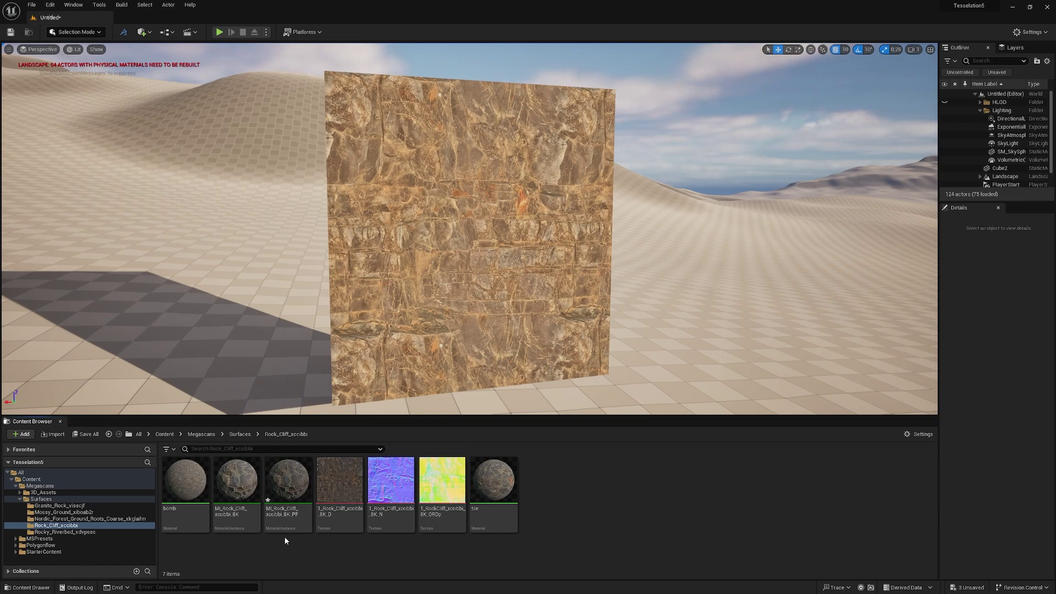
left_click(423, 286)
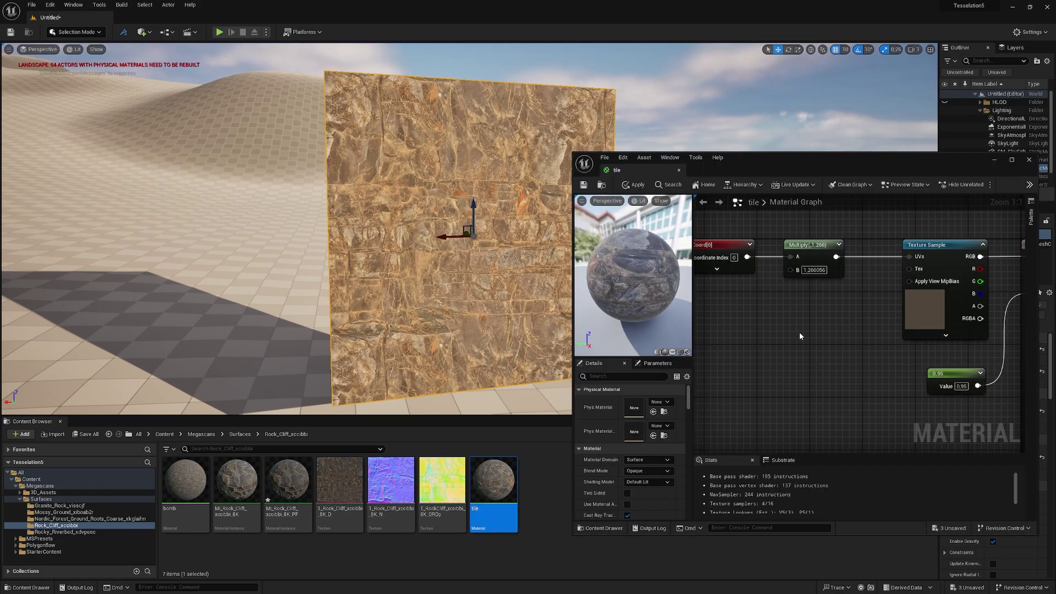
right_click_drag(770, 334, 729, 341)
scroll(777, 341, "down", 1)
left_click(872, 325)
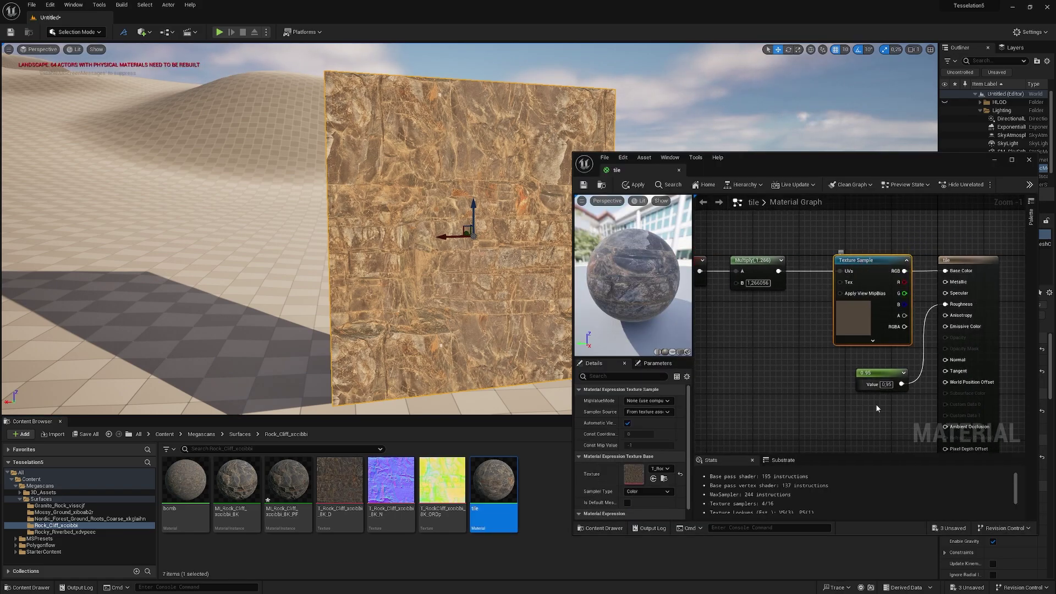
left_click(877, 376)
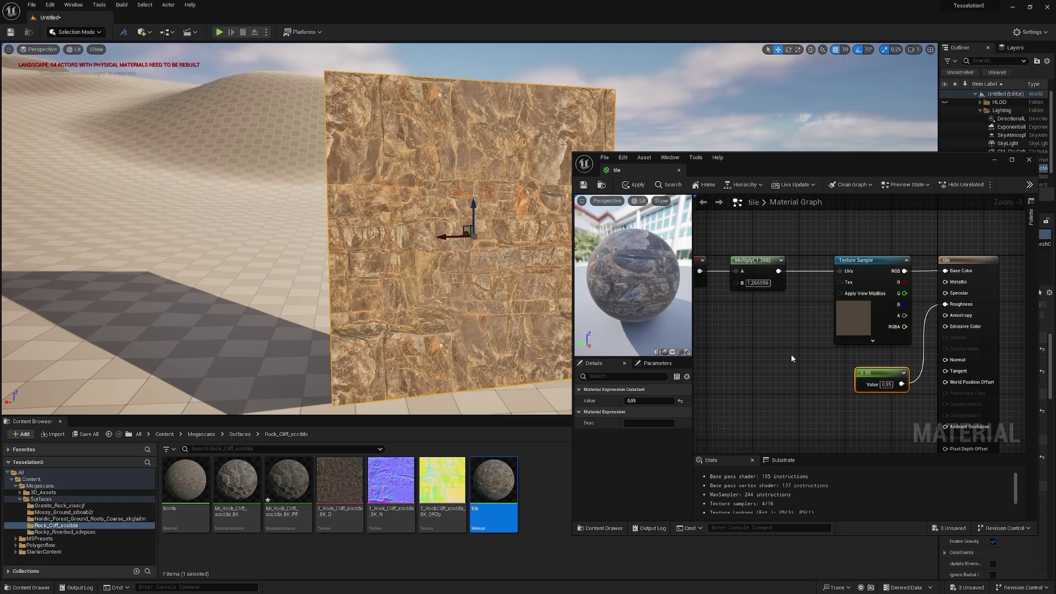
right_click_drag(791, 355, 868, 355)
left_click(746, 261)
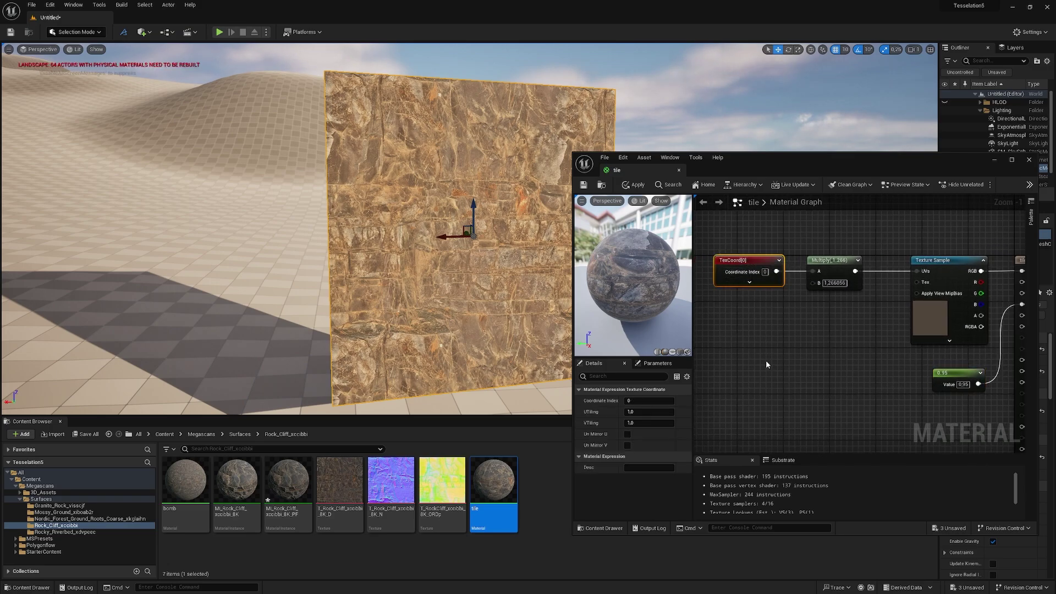
Set the Multiply node's Const B to 4 in the tile material and apply the change
left_click(830, 264)
left_click(644, 411)
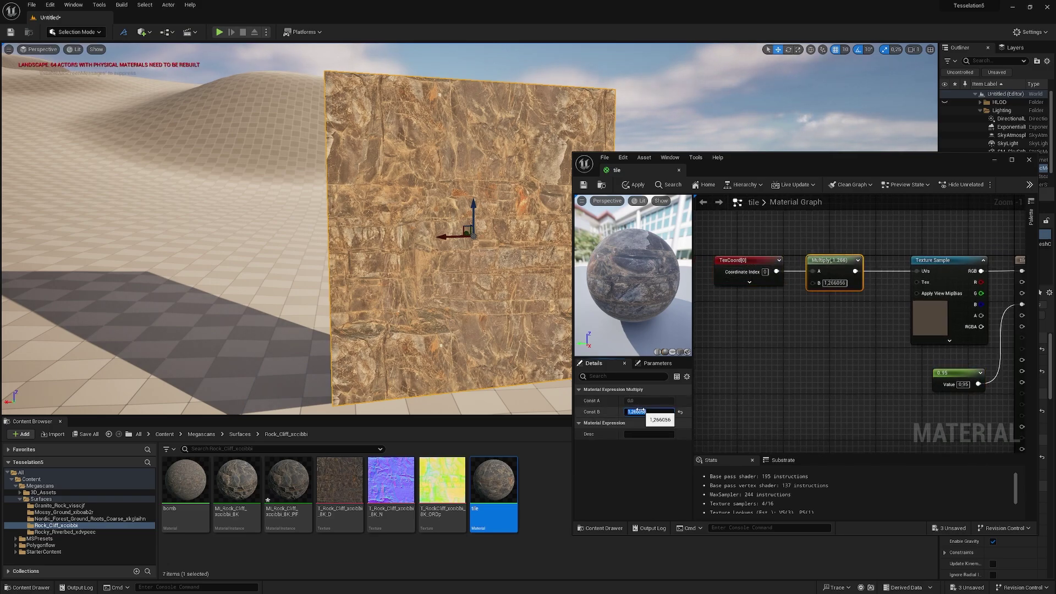
type("4")
key("Return")
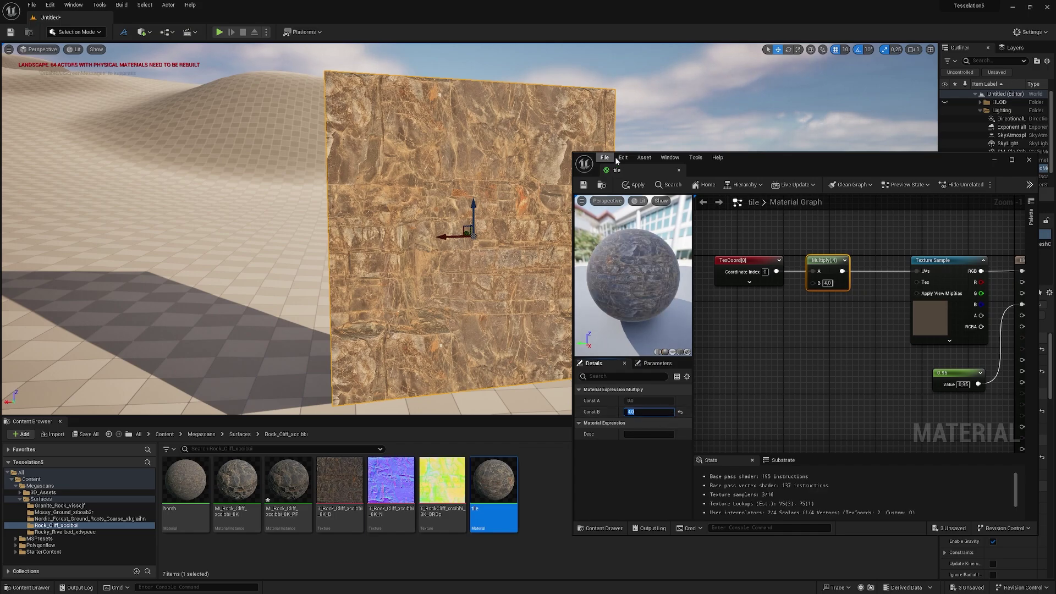
left_click(626, 190)
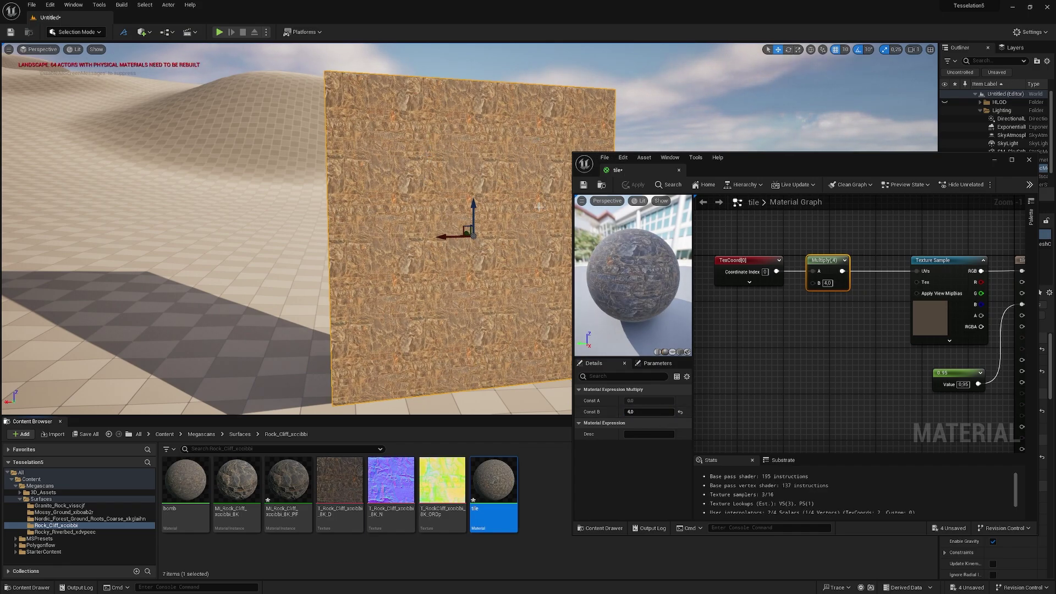
Set the Multiply node's Const B to 1 and apply it to see the rock texture with basic tiling
left_click(645, 413)
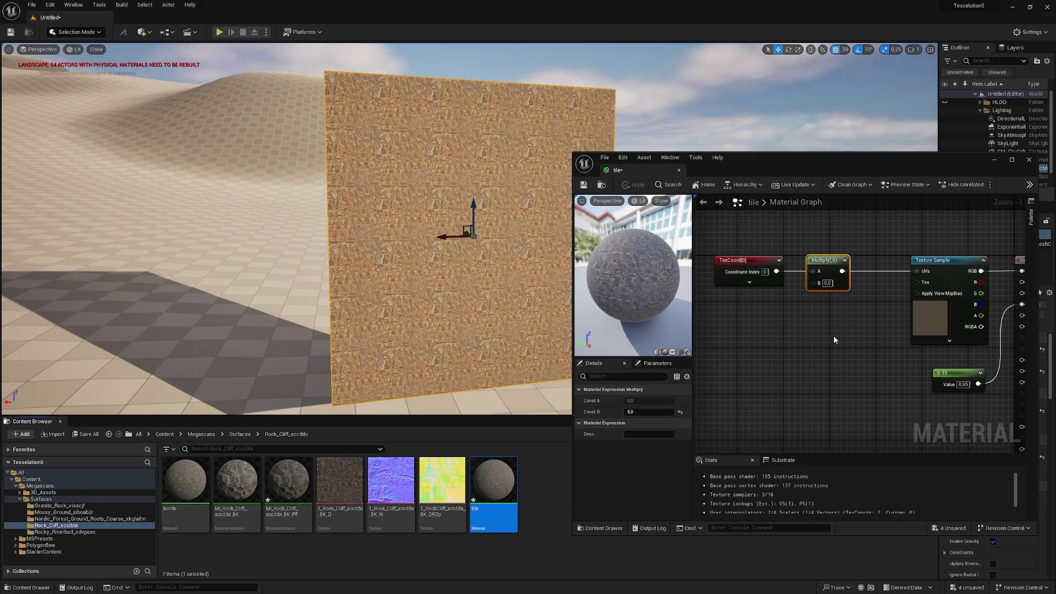
left_click(668, 412)
type("1")
key("Return")
left_click(630, 185)
Set the Multiply node's Const B to 2 and apply the tile material
left_click(642, 411)
type("2")
key("Return")
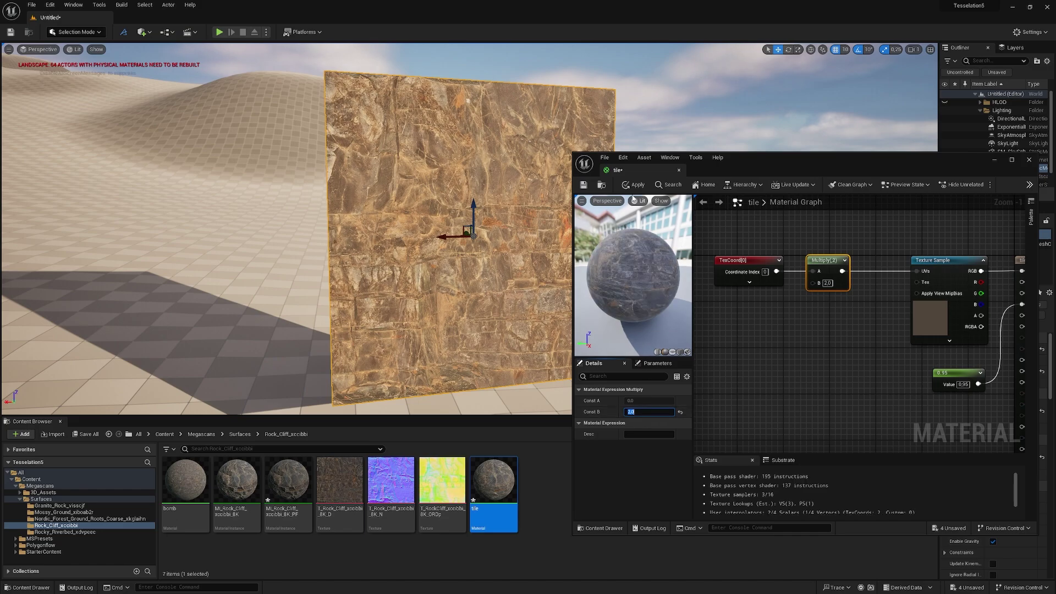
left_click(634, 185)
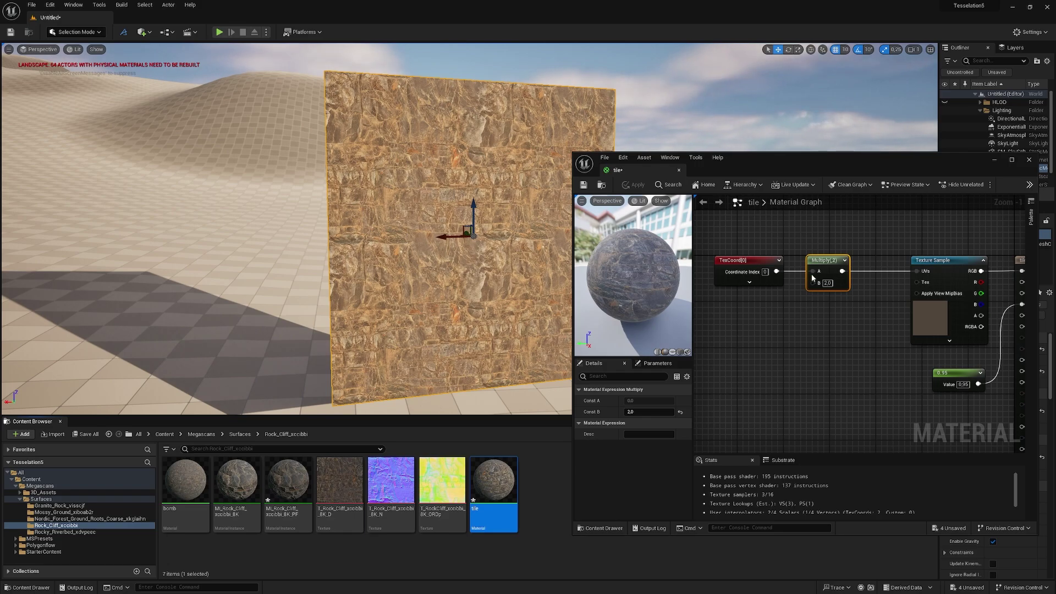
Open the bomb material in an enlarged editor and examine its roughness constant and the Tile and offset parameters
left_click_drag(903, 162, 905, 123)
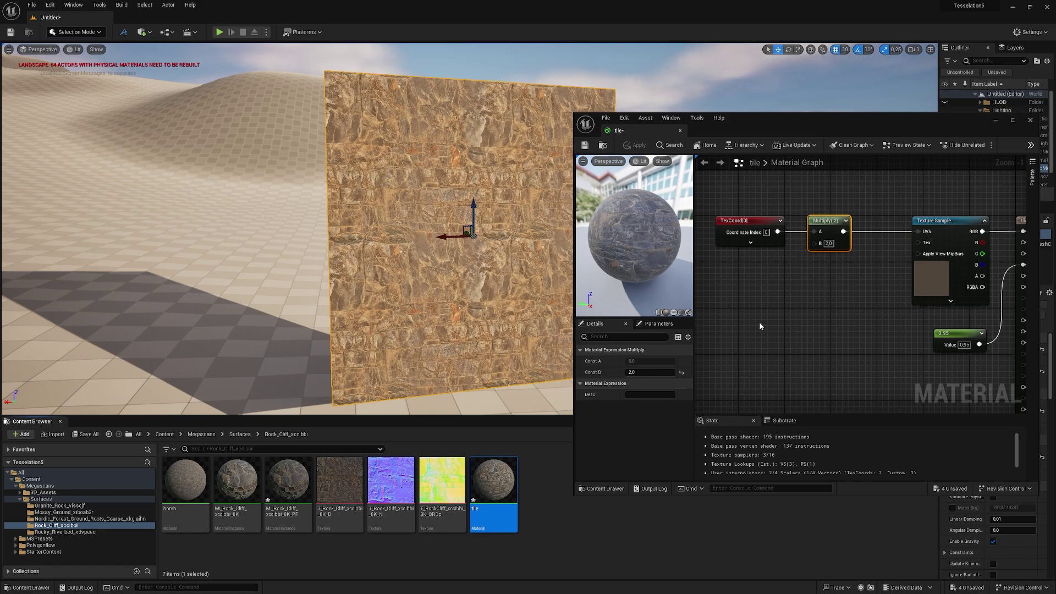
left_click(781, 324)
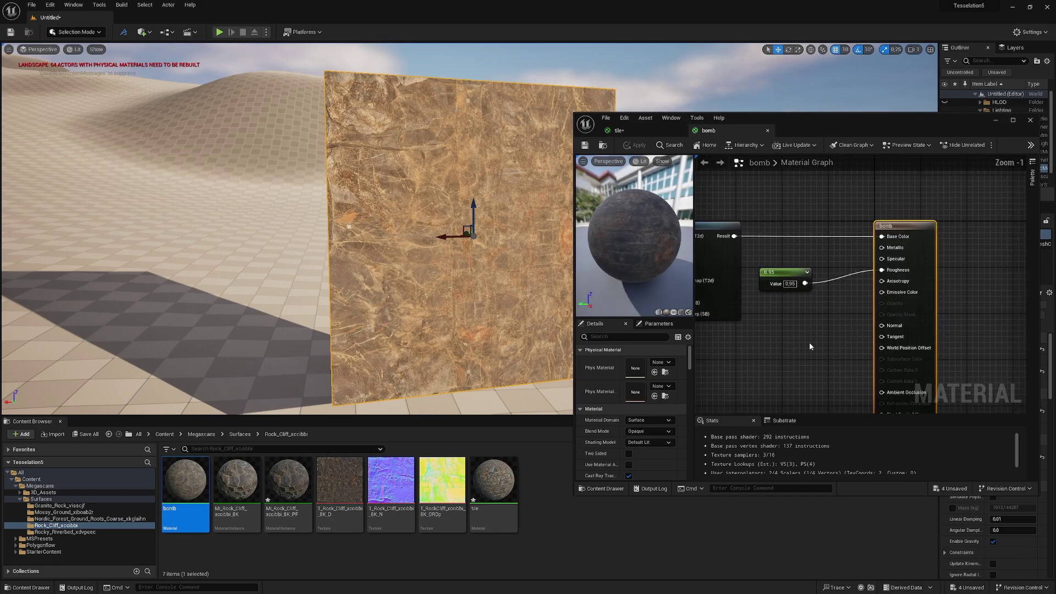
right_click_drag(810, 342, 905, 308)
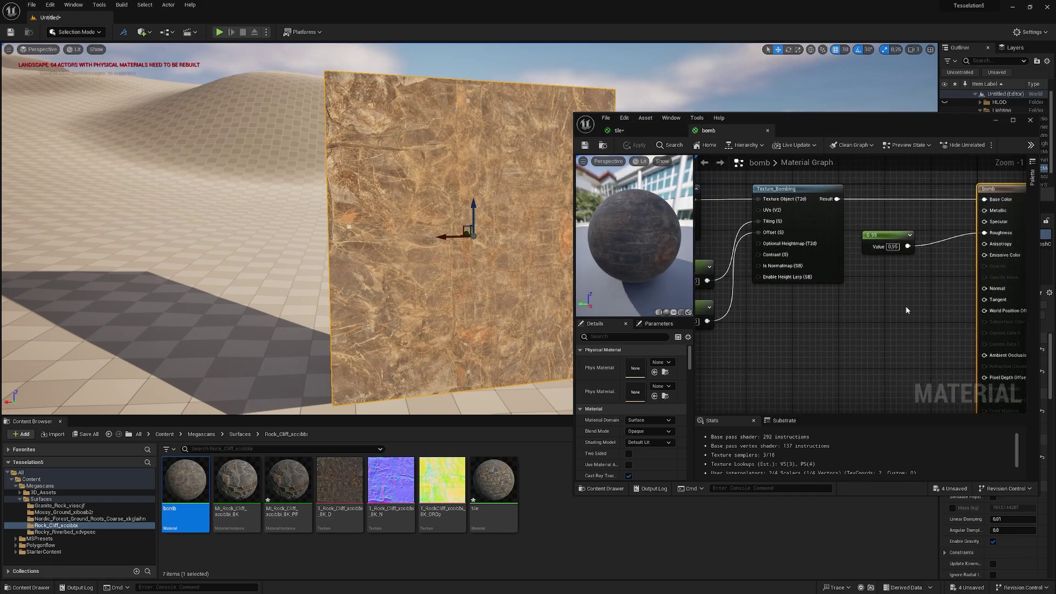
scroll(880, 318, "down", 1)
double_click(800, 117)
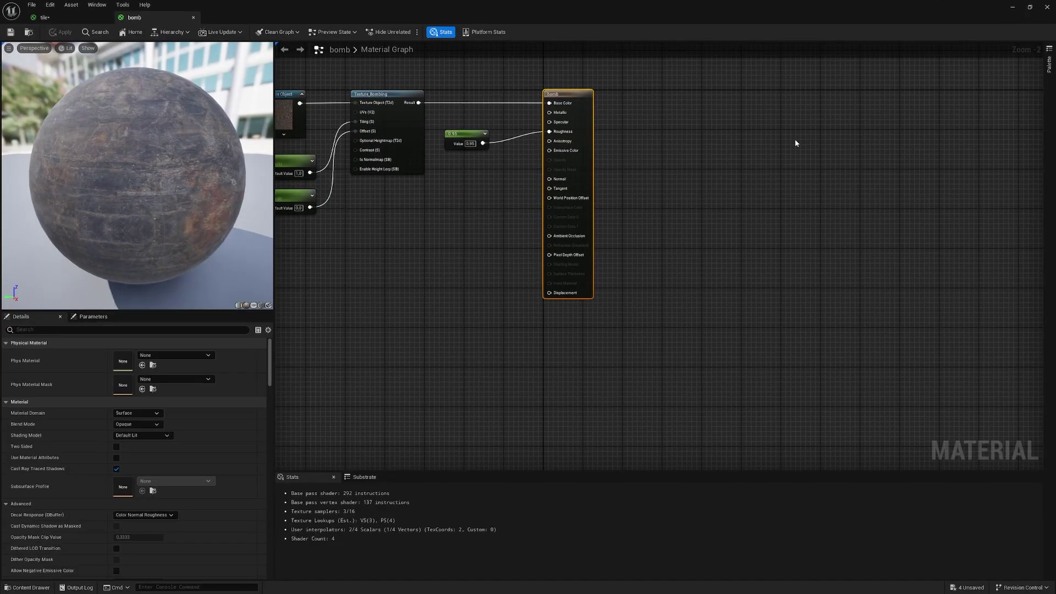
right_click_drag(436, 281, 651, 379)
left_click(667, 242)
left_click(477, 264)
left_click(494, 301)
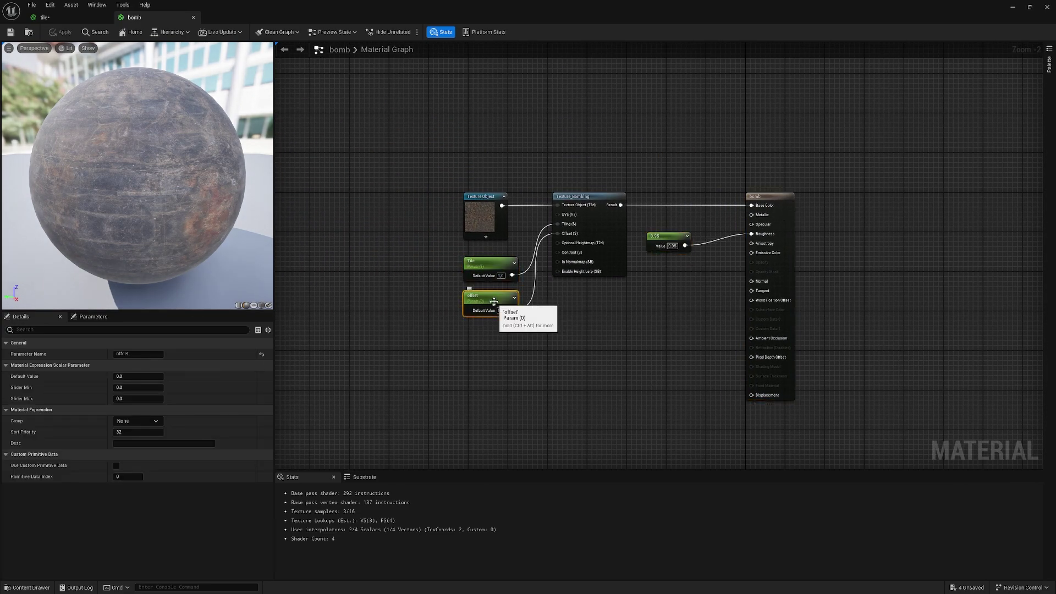
Add a scalar parameter named asdasfsd to the bomb graph and delete it again
left_click(485, 350)
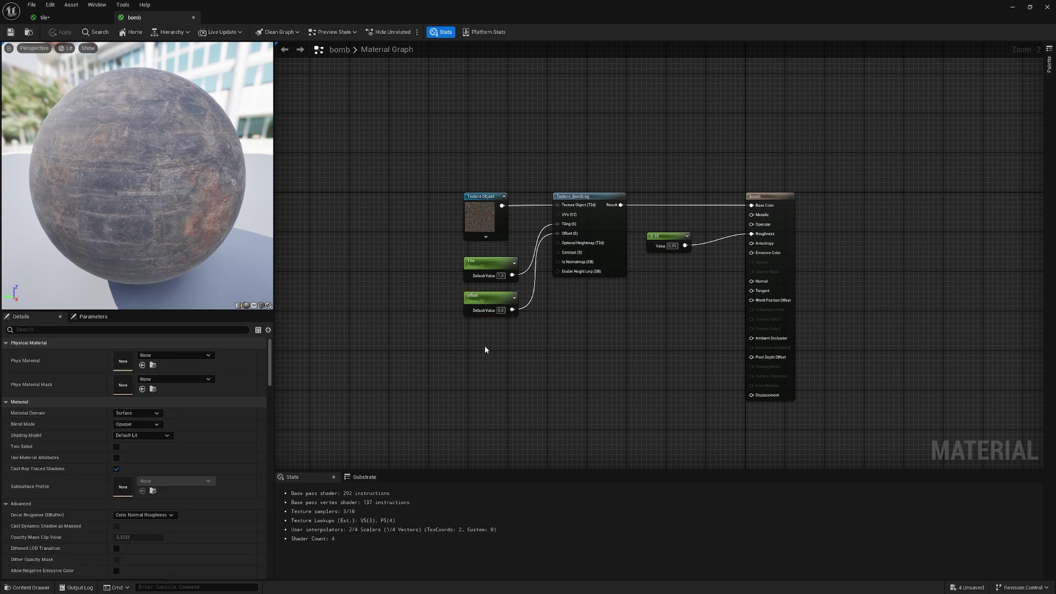
left_click(485, 350)
type("ss")
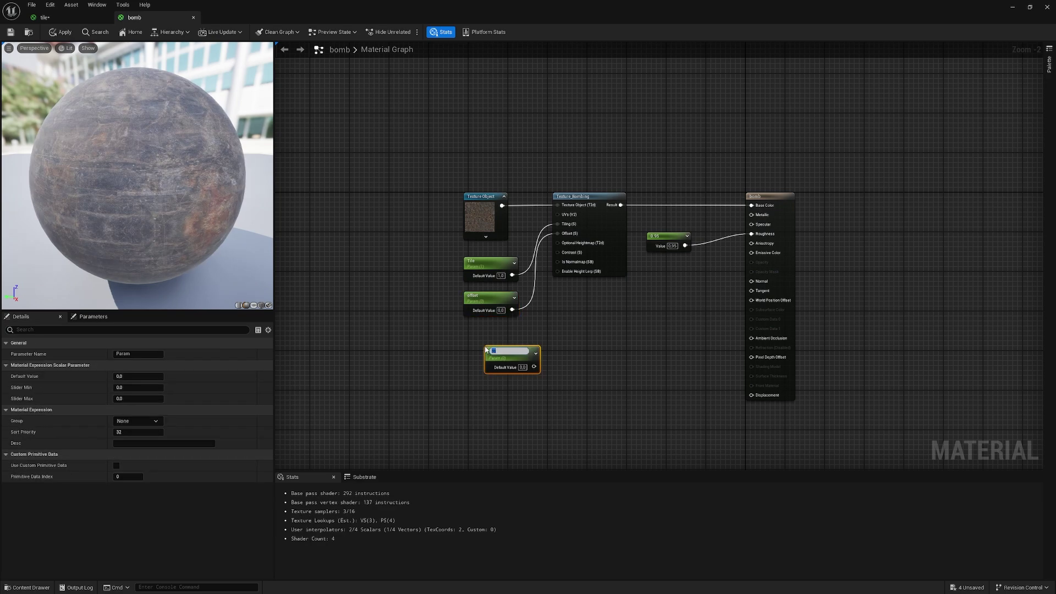
type("asdasfsd")
key("Return")
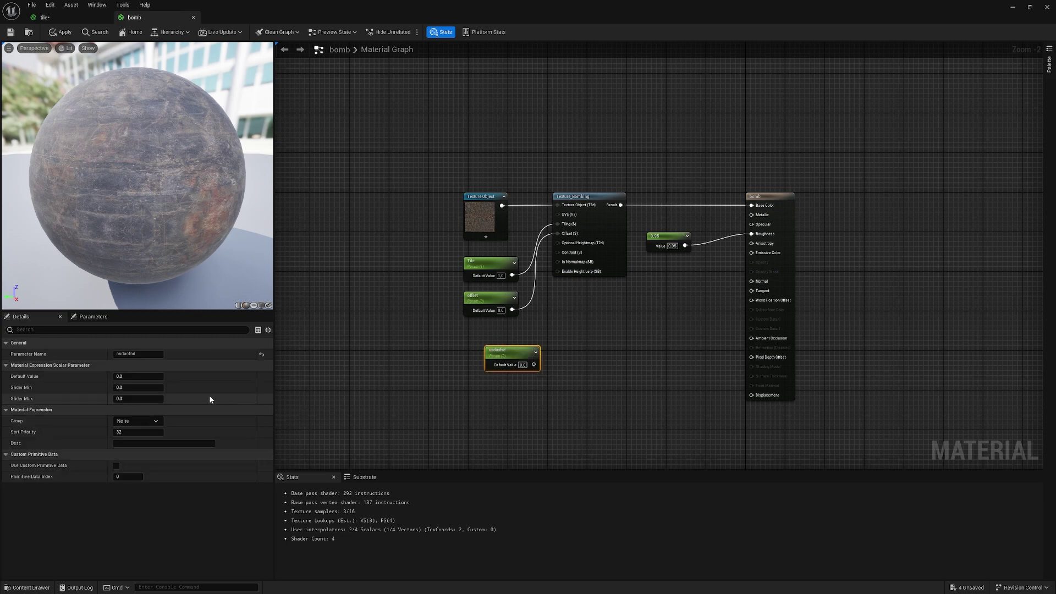
left_click(141, 376)
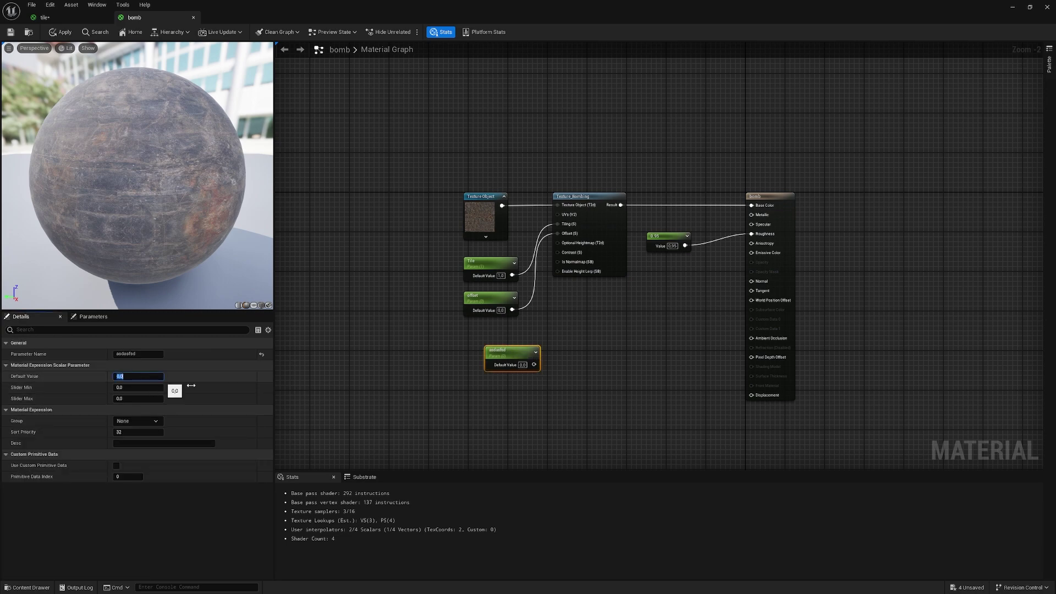
key("Delete")
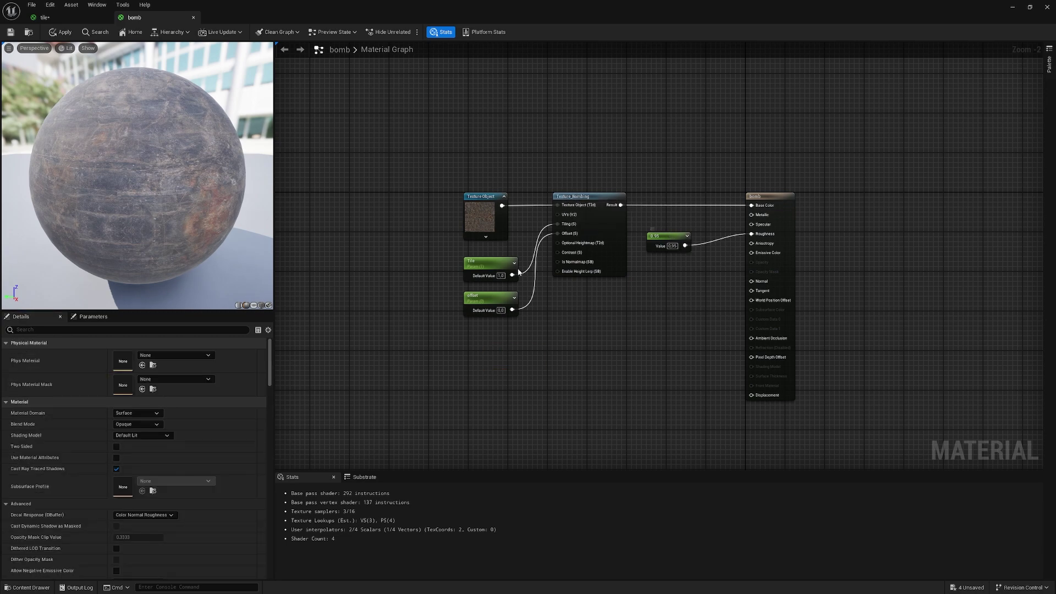
Inspect the Tile and offset parameters together and the Texture Object node's assigned rock texture
left_click_drag(490, 250, 524, 427)
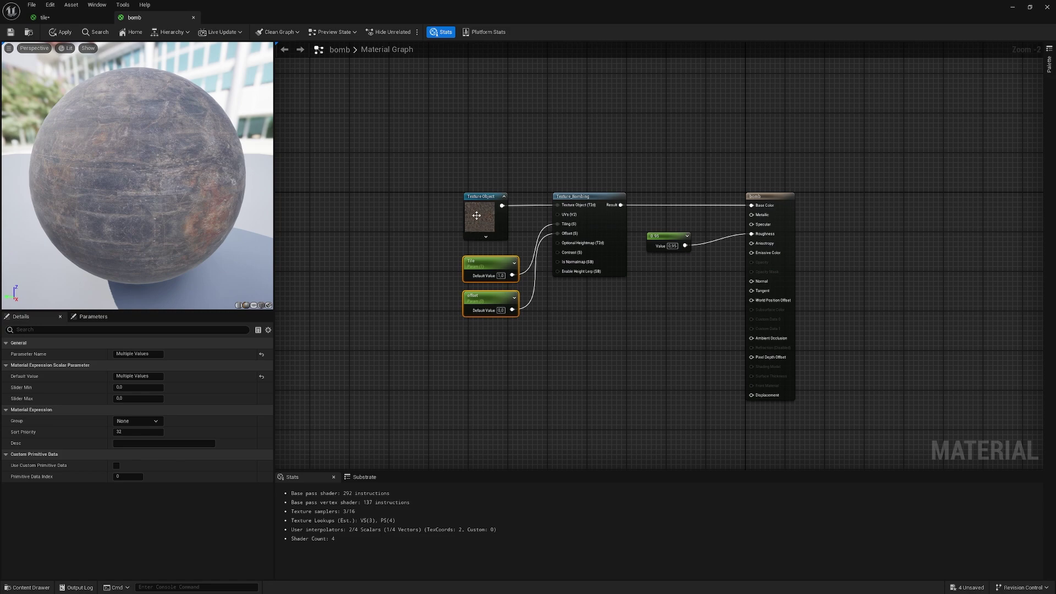
left_click(482, 196)
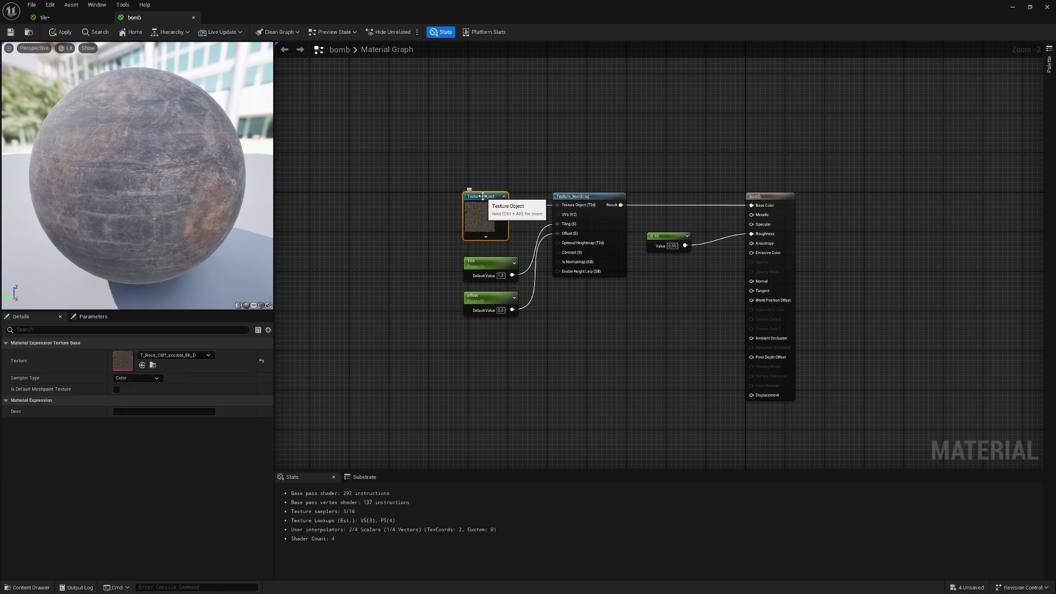
left_click(437, 201)
Place the rock cliff BK_D texture in the bomb graph, convert its sample to a Texture Object, and delete it
double_click(299, 4)
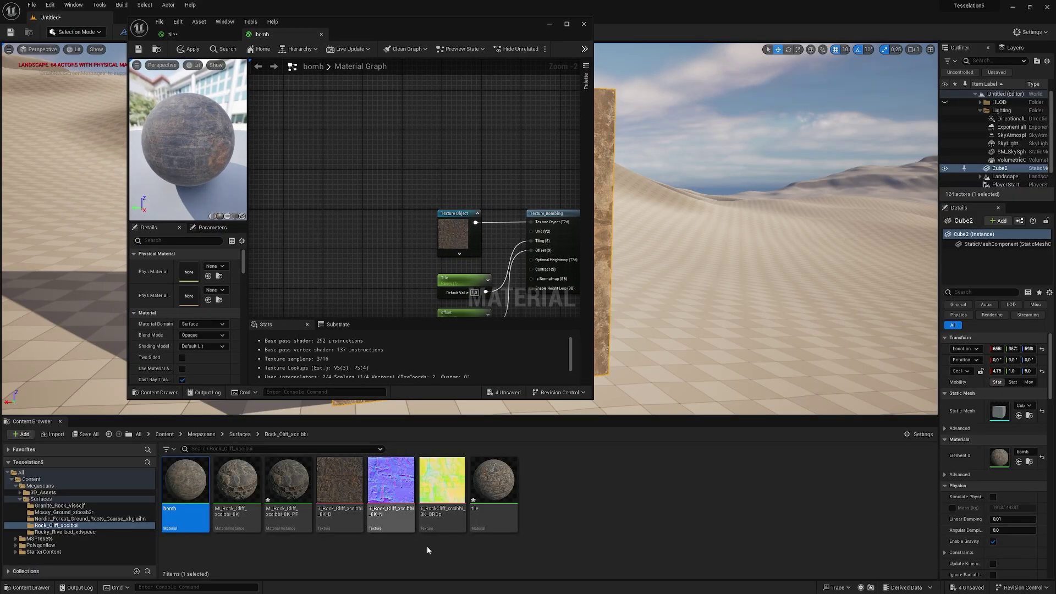
left_click_drag(340, 484, 350, 262)
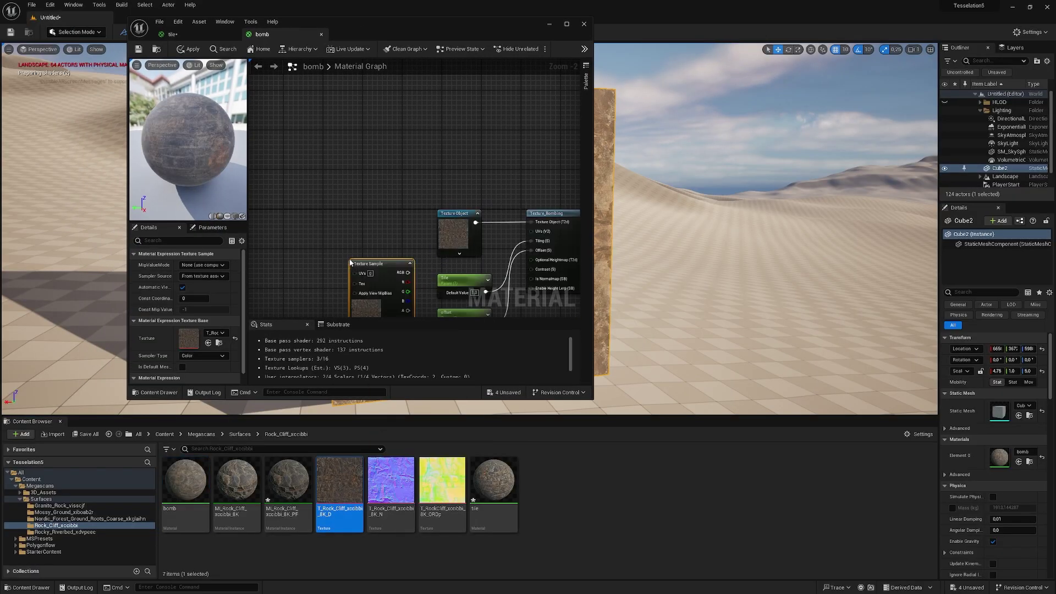
right_click(382, 266)
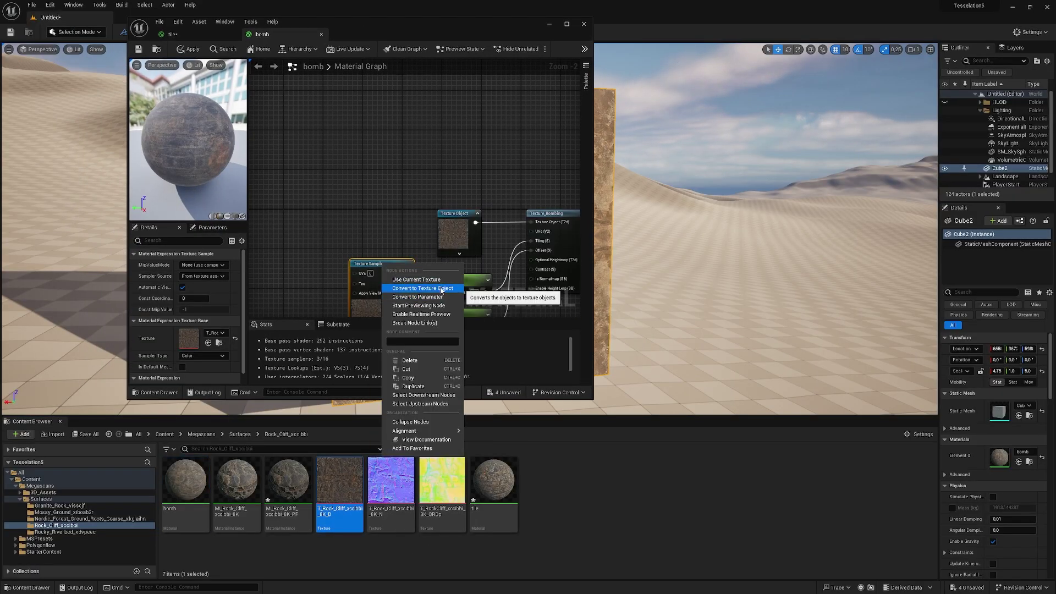
left_click(419, 289)
key("Delete")
left_click_drag(340, 484, 537, 225)
left_click_drag(537, 225, 436, 170)
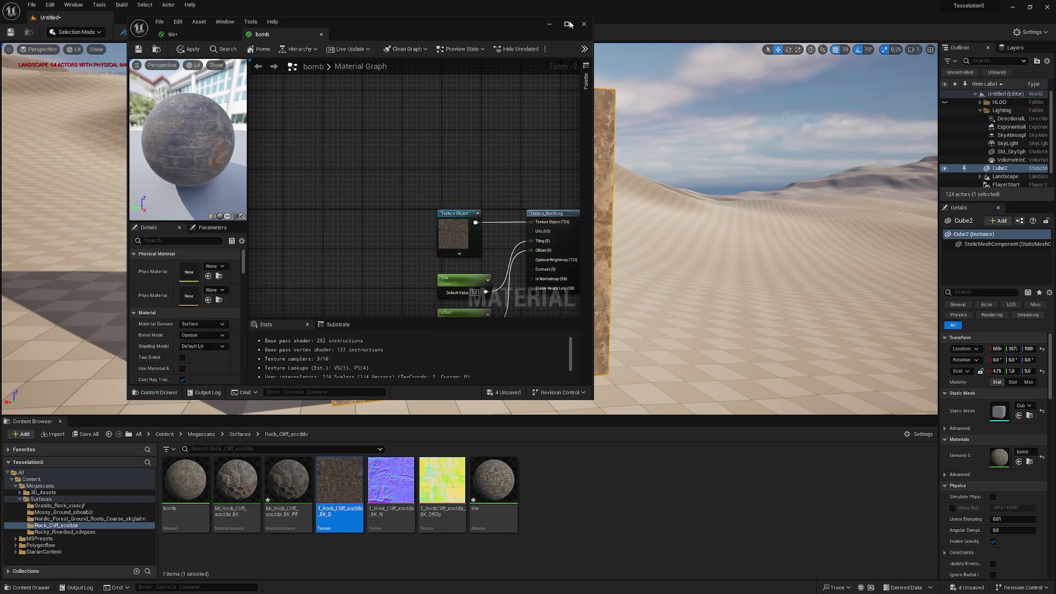
Examine how the Tile and offset parameters connect to the Texture_Bombing node's Tiling and Offset inputs
left_click(567, 23)
right_click_drag(618, 323, 570, 305)
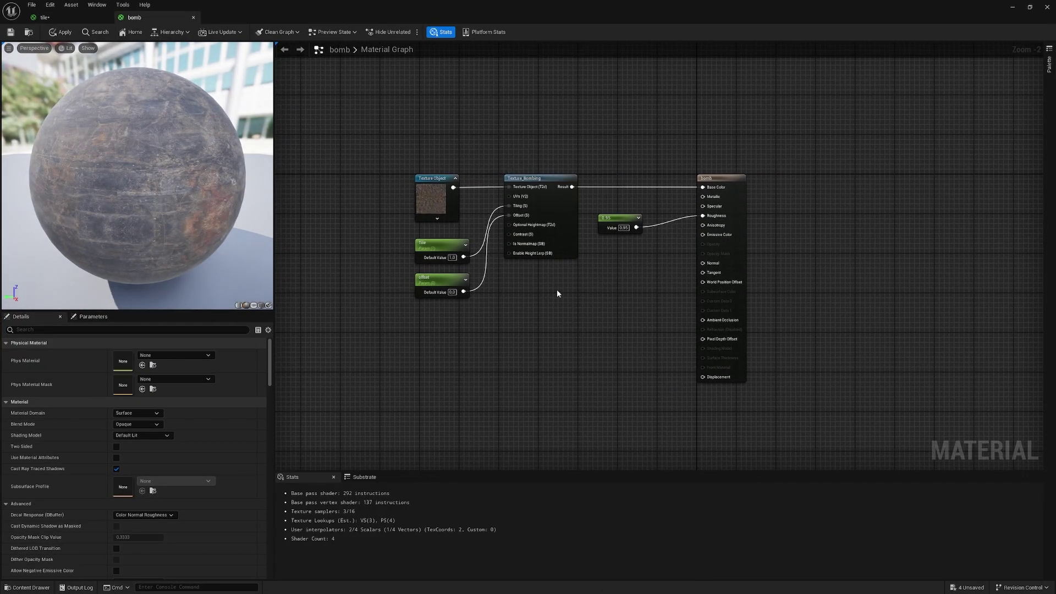
left_click_drag(492, 201, 498, 226)
left_click_drag(478, 308, 405, 242)
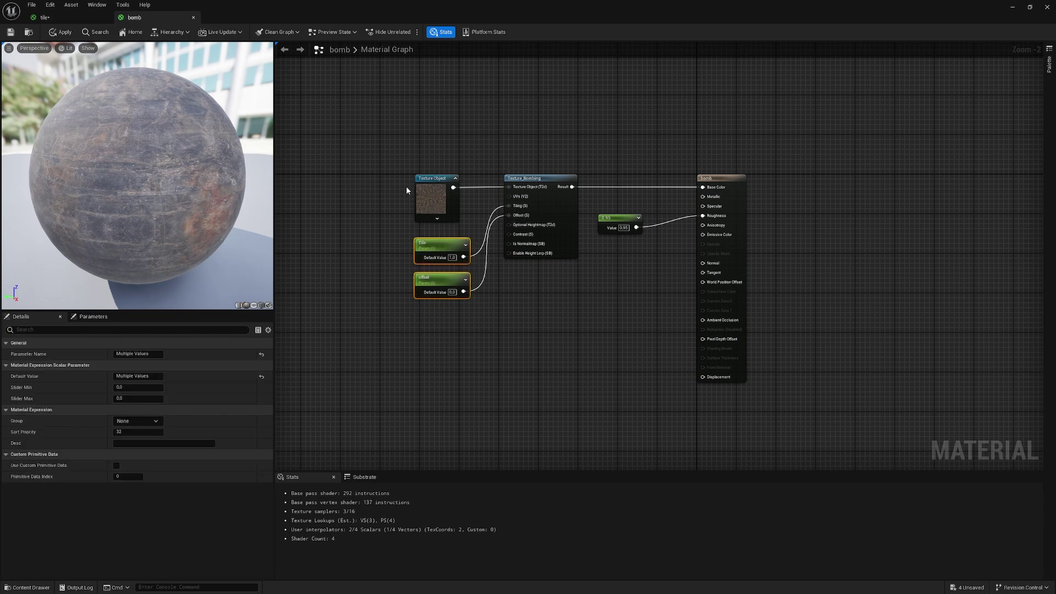
Apply the bomb material to the large cube in the level and inspect its surface up close
left_click_drag(449, 3, 794, 73)
left_click(550, 514)
left_click_drag(186, 484, 444, 217)
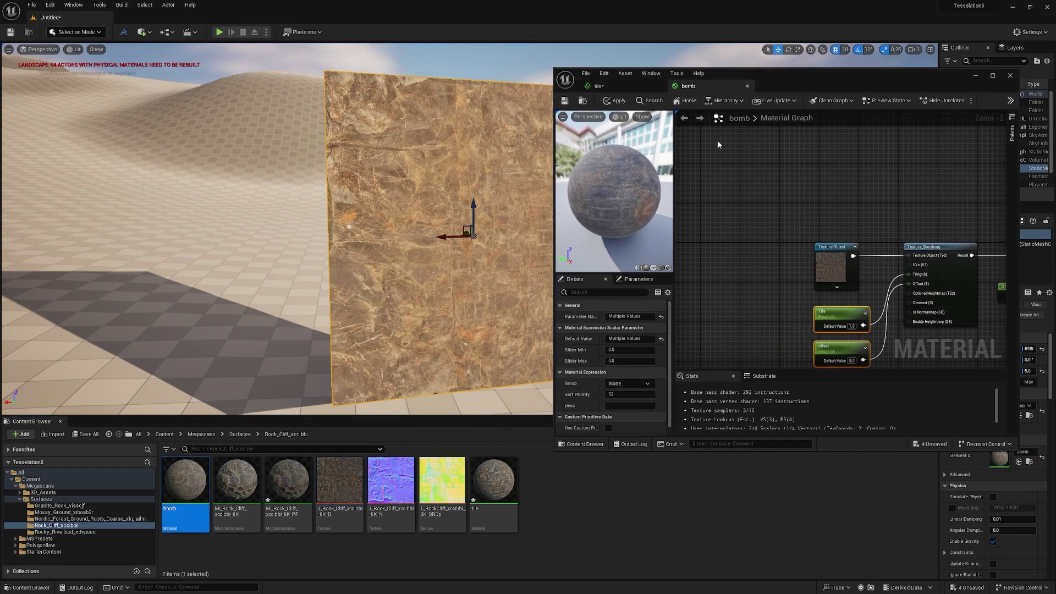
right_click_drag(444, 216, 472, 216)
key("w")
scroll(472, 217, "down", 2)
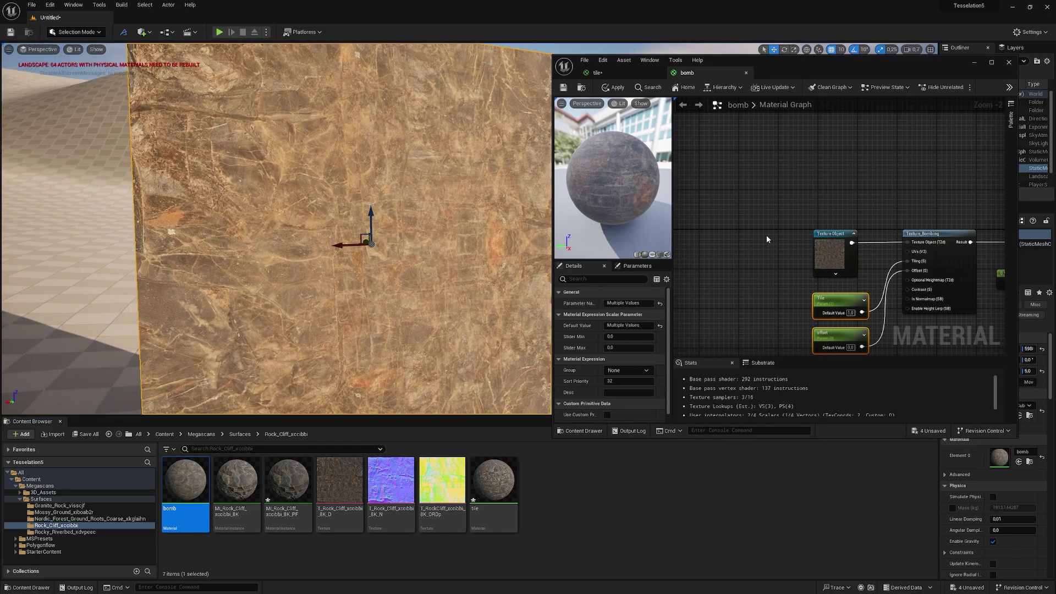
Set the Tile parameter's default value to 2 in the bomb material and view the whole cube
left_click(766, 236)
right_click_drag(759, 284, 754, 205)
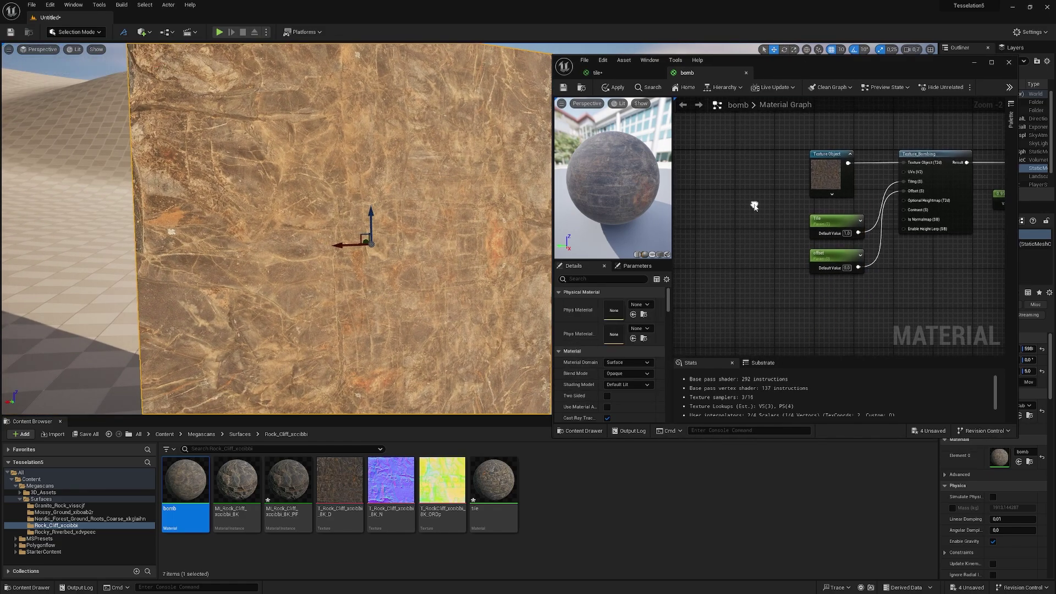
left_click(827, 221)
left_click(625, 325)
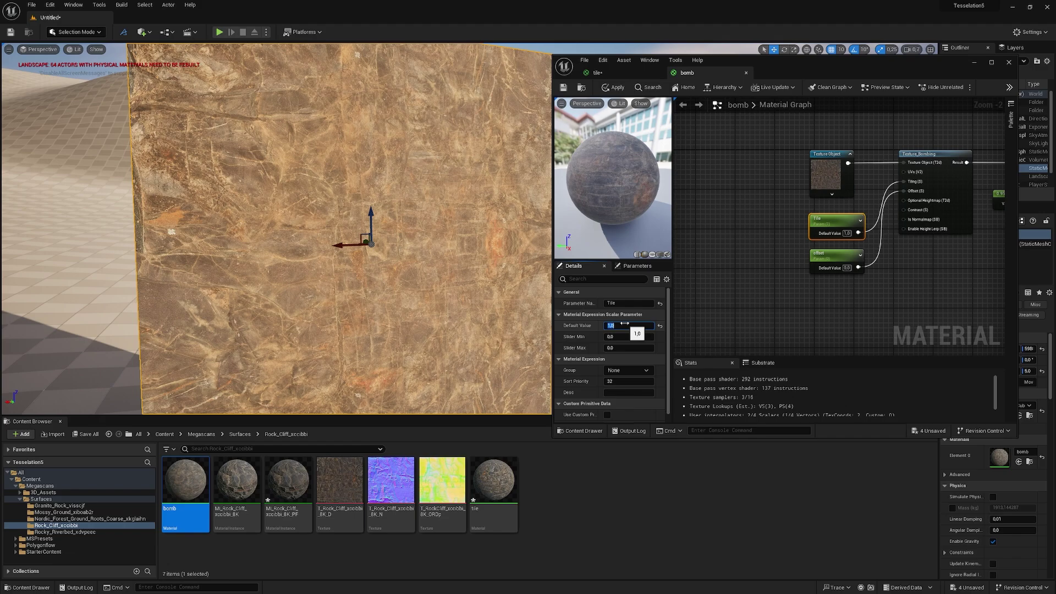
type("2")
key("Return")
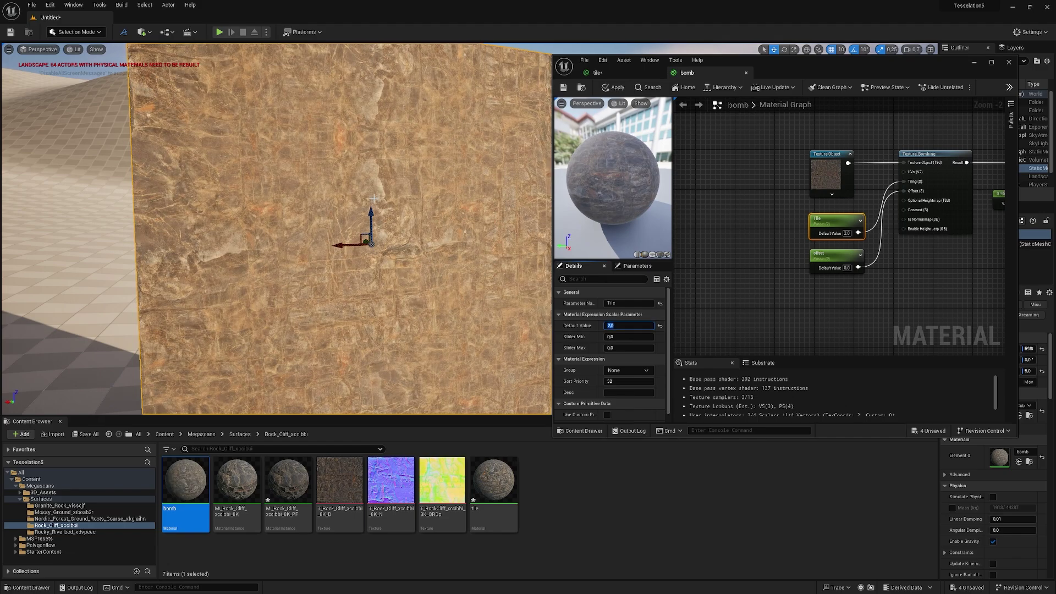
mouse_move(373, 199)
right_mouse_down()
mouse_move(434, 217)
mouse_move(380, 242)
mouse_move(366, 206)
right_mouse_up()
key("s")
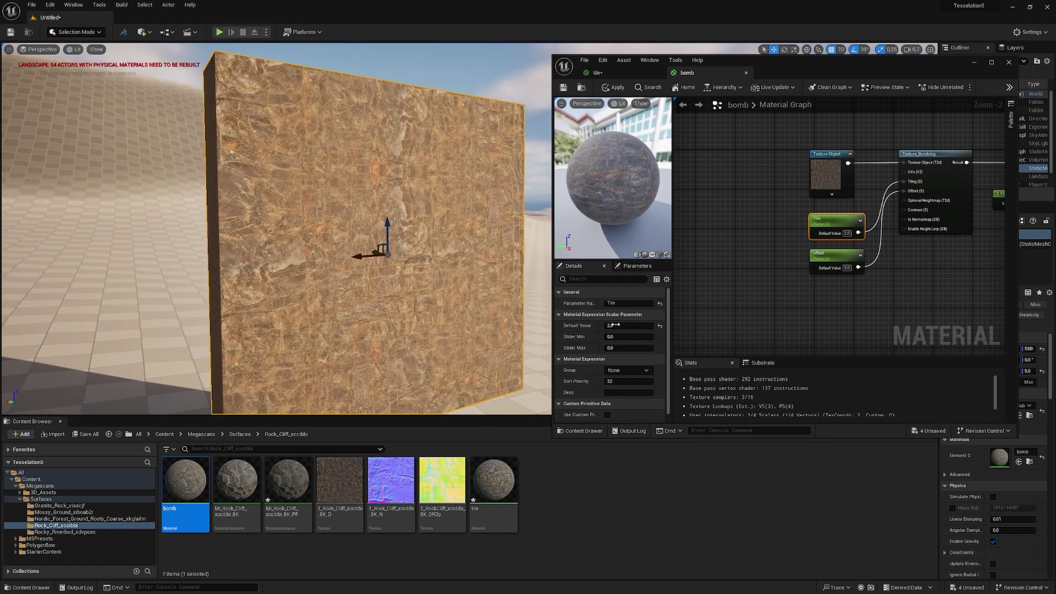
Set the Tile parameter's default value to 3 in the bomb material and inspect the cube's surface from several angles
left_click(619, 328)
type("3")
key("Return")
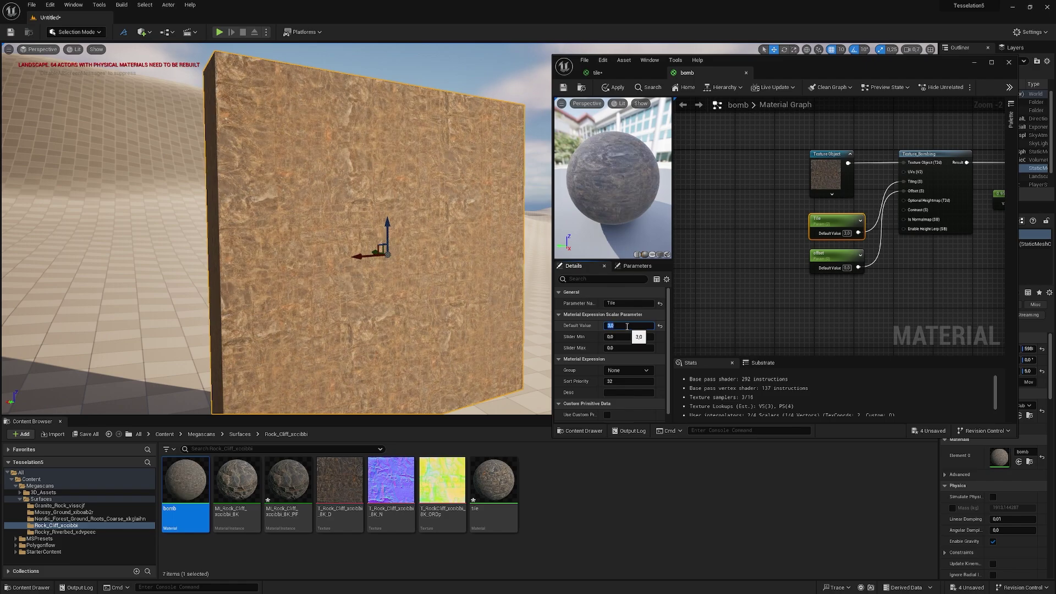
right_click_drag(413, 277, 391, 319)
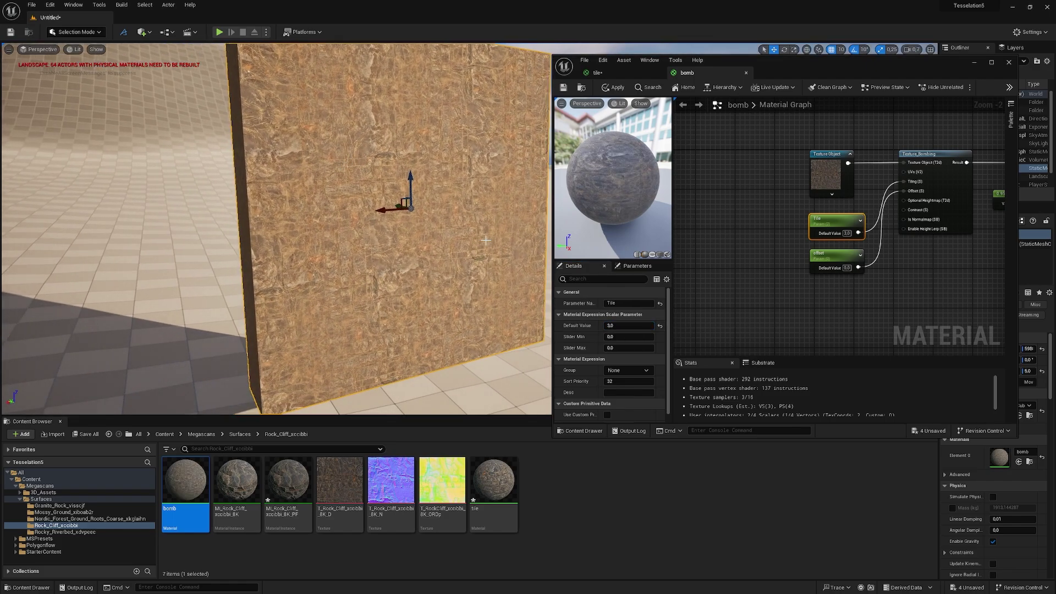
right_click_drag(472, 160, 354, 180)
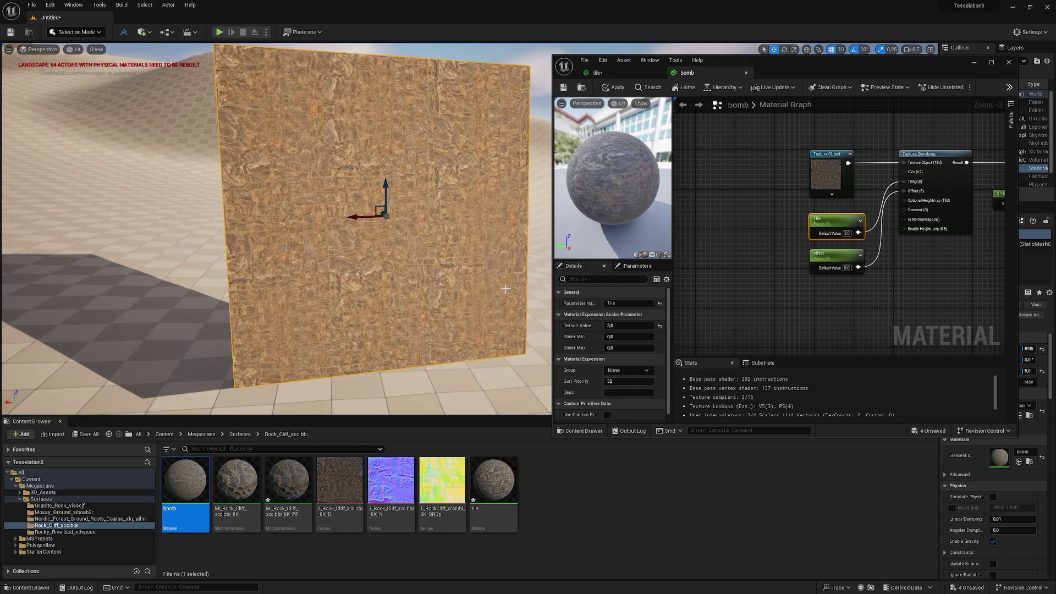
Set the offset parameter's default value to 3.56 and check the pattern on the cube
left_click(819, 254)
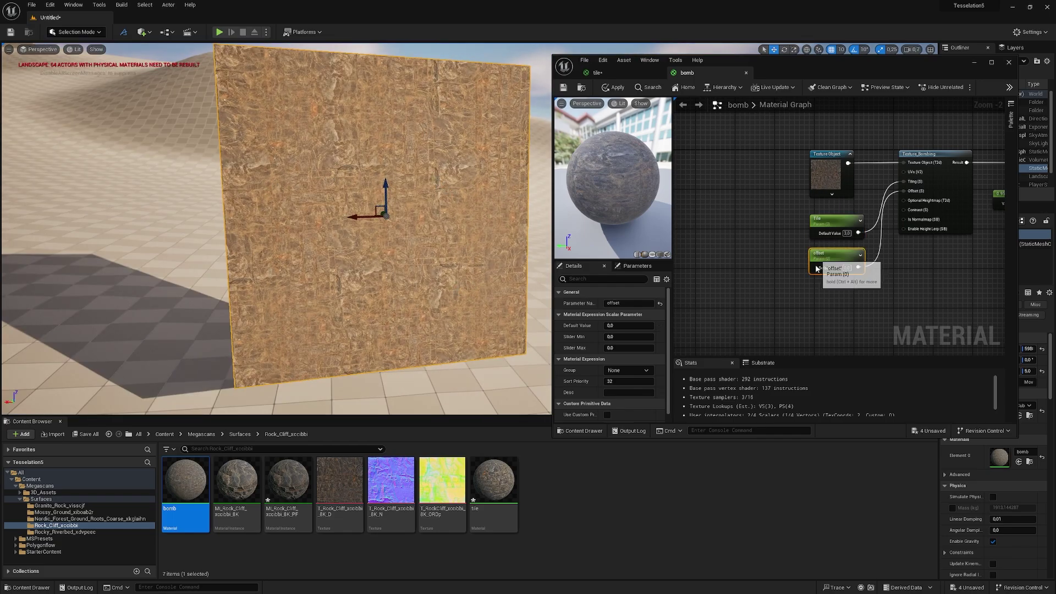
left_click(633, 326)
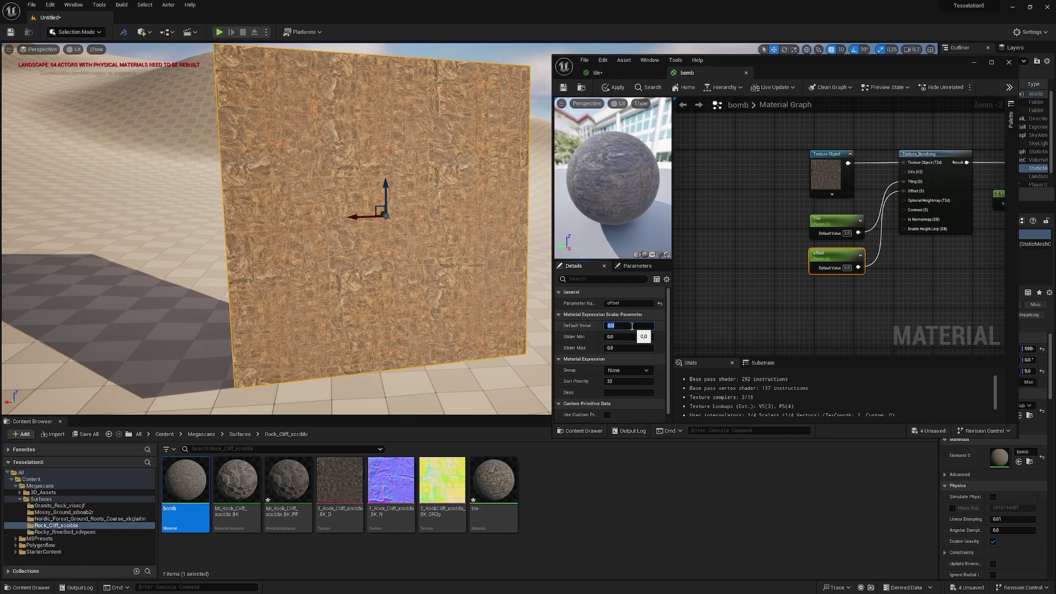
type("3.56")
key("Return")
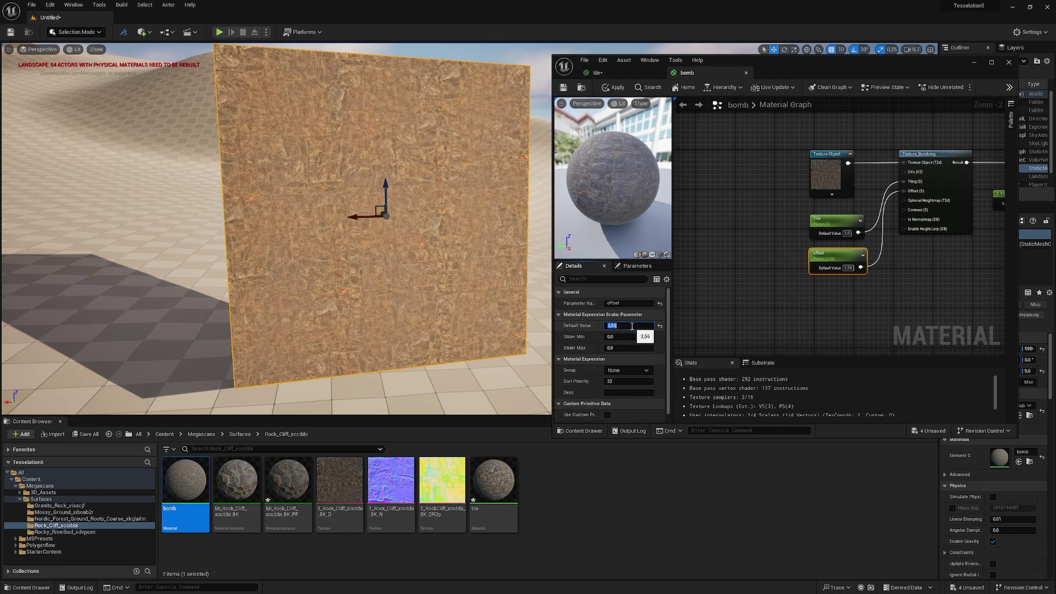
mouse_move(388, 268)
right_mouse_down()
mouse_move(369, 267)
mouse_move(382, 267)
right_mouse_up()
Fine-tune the Tile parameter's default value, set the offset parameter's default to about 10.23, and review the cube and the whole graph
left_click_drag(582, 327, 631, 326)
left_click(825, 221)
left_click(830, 255)
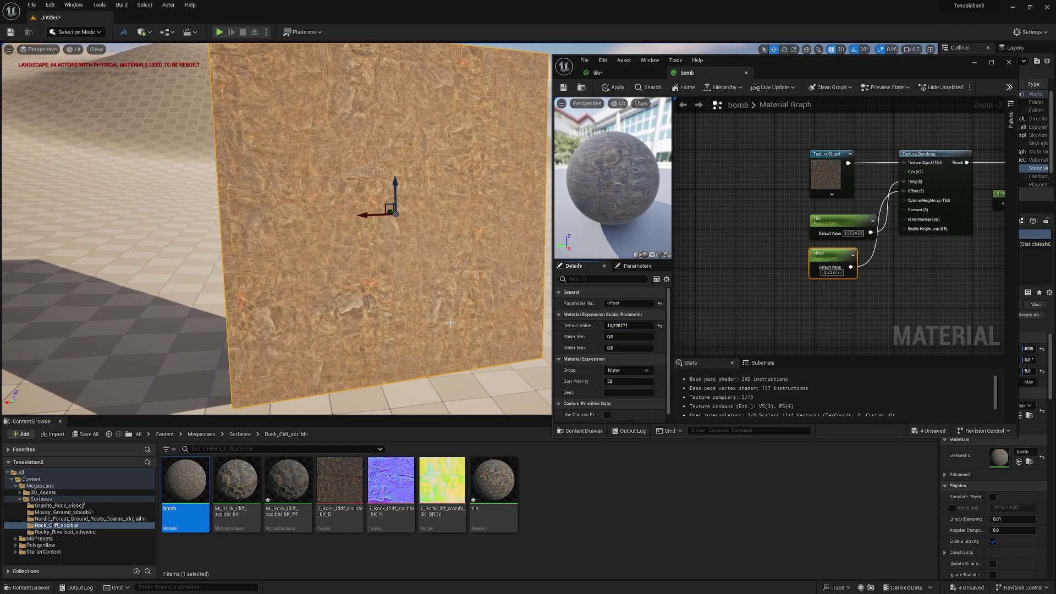
right_click_drag(451, 323, 468, 325)
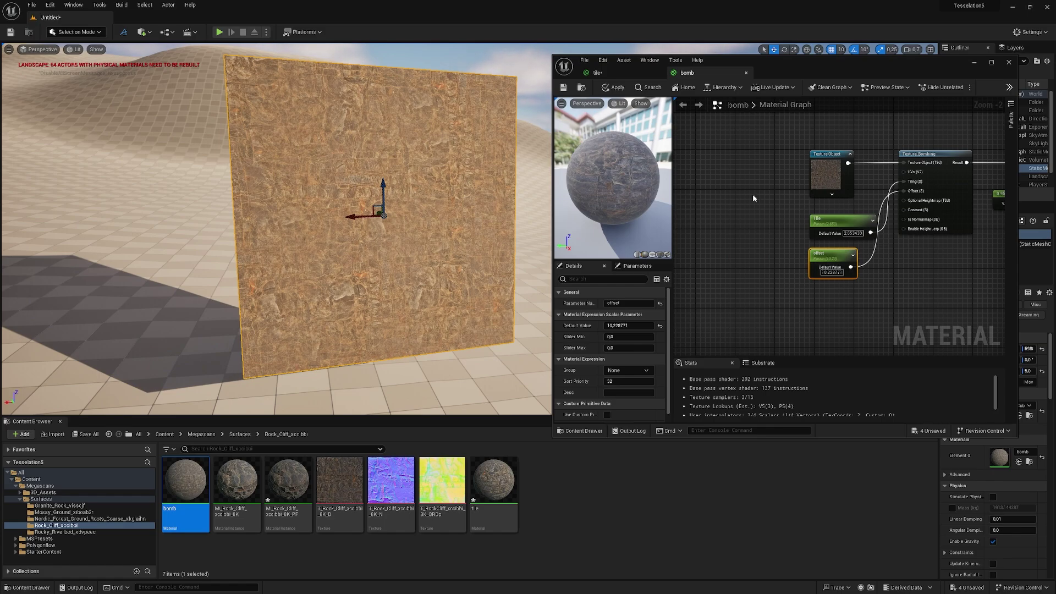
key("Home")
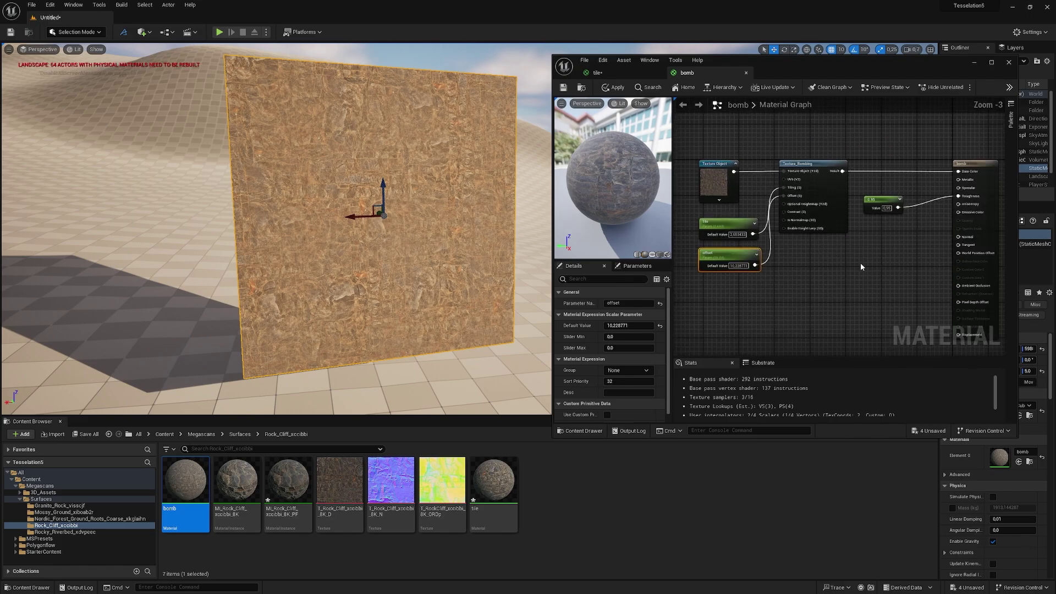
left_click(784, 313)
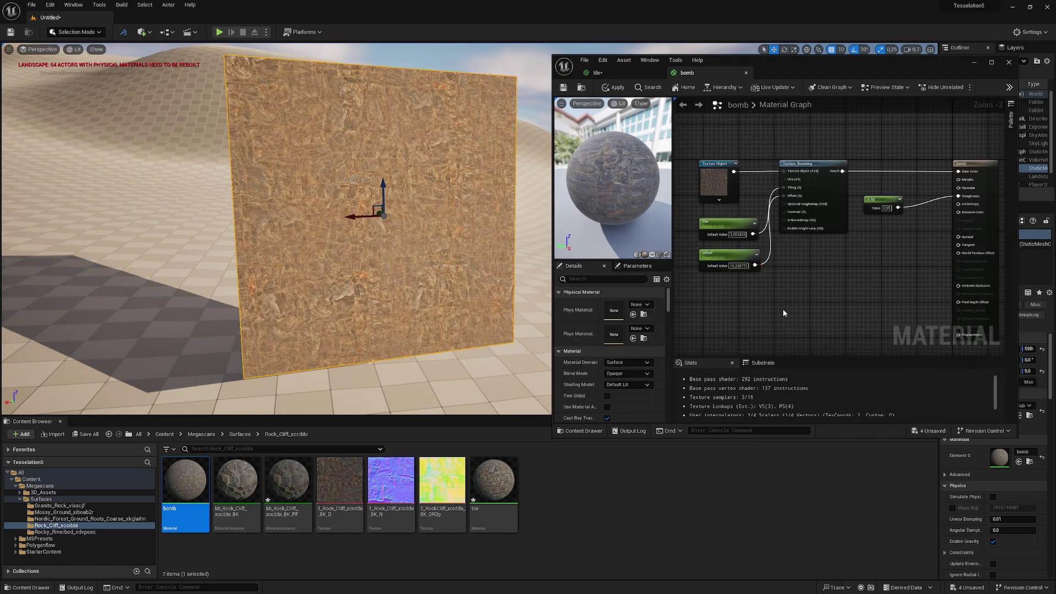